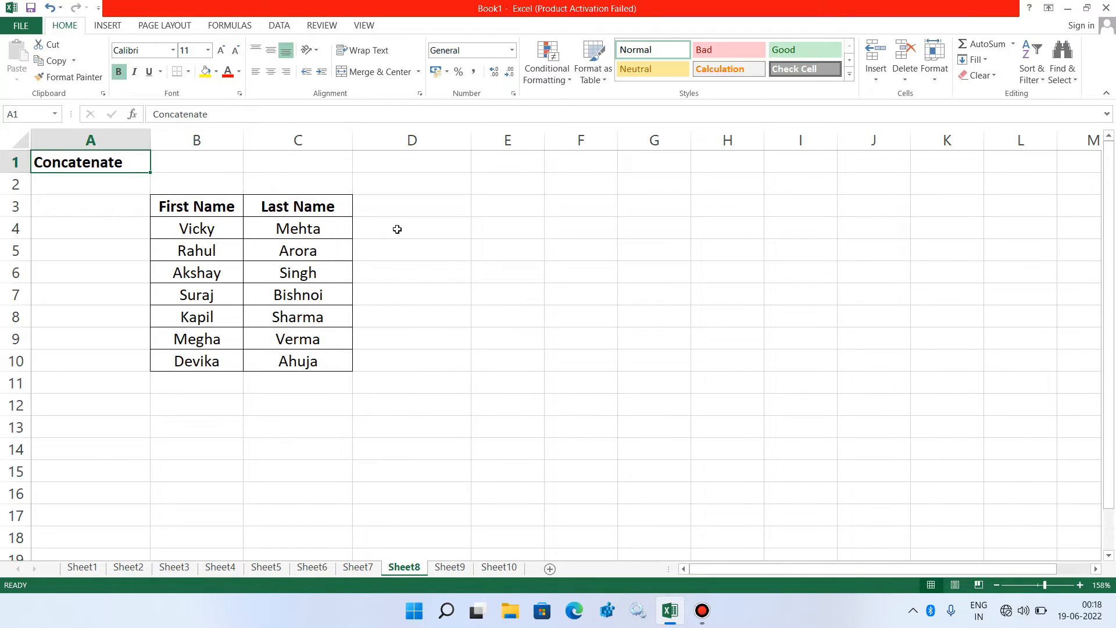
Enter the formula =CONCATENATE(B4,C4) in cell D4 to join the first and last name without a space.
{"action": "left_click", "coordinate": [397, 230]}
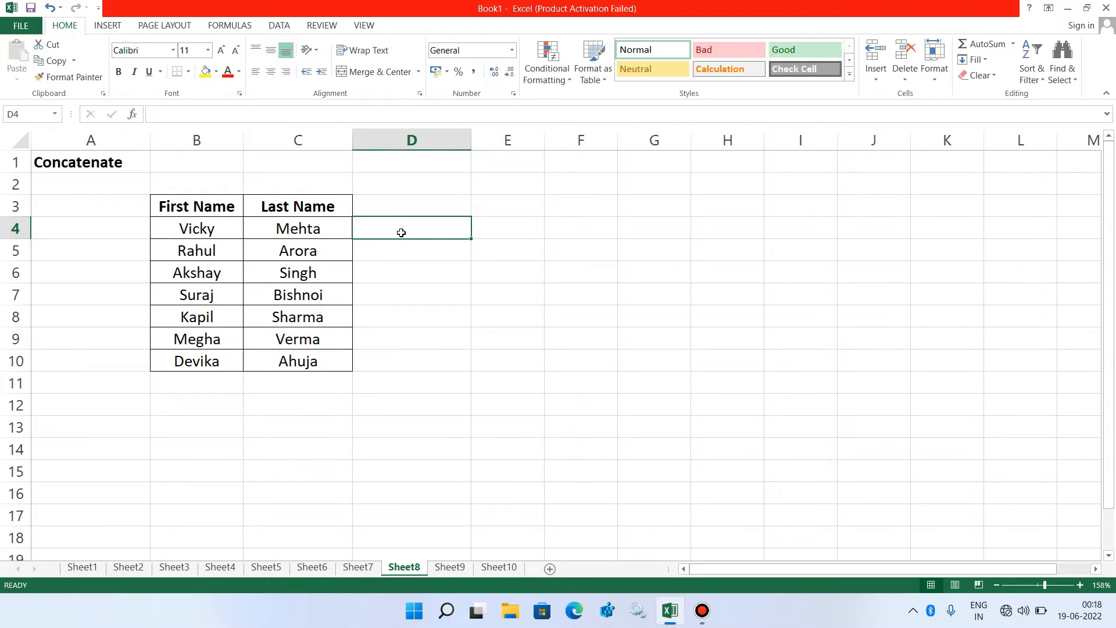
{"action": "type", "text": "="}
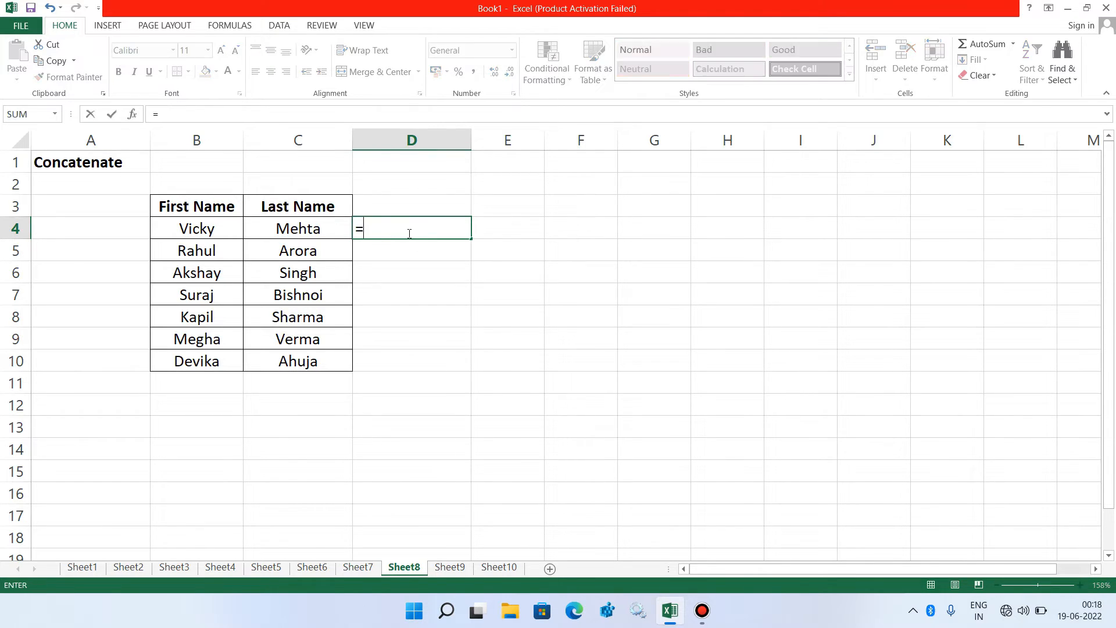
{"action": "type", "text": "con"}
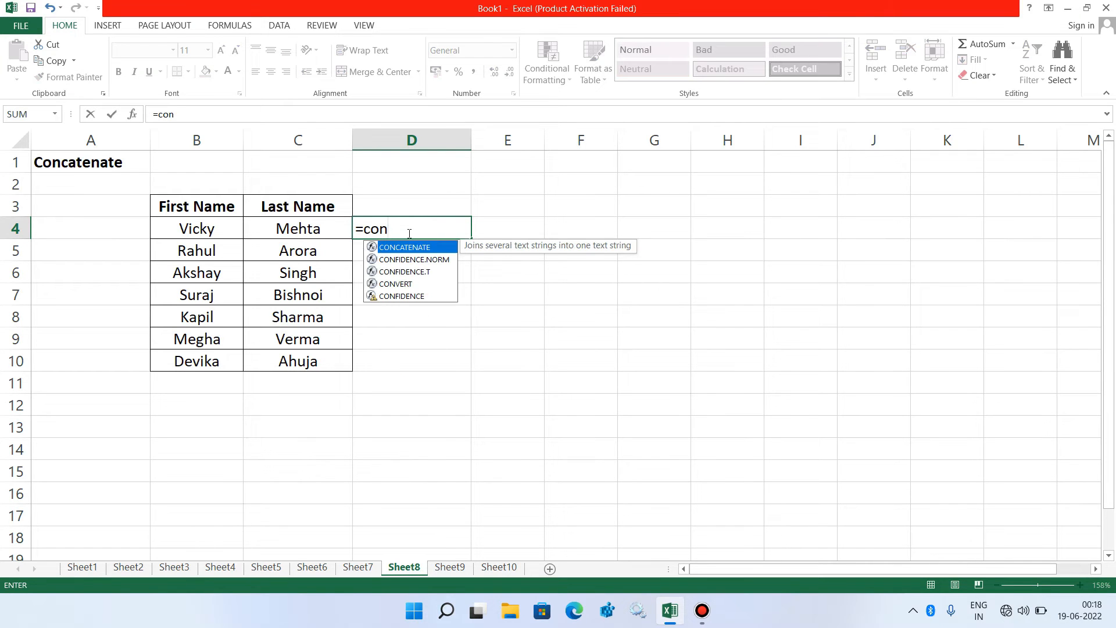
{"action": "type", "text": "catenate"}
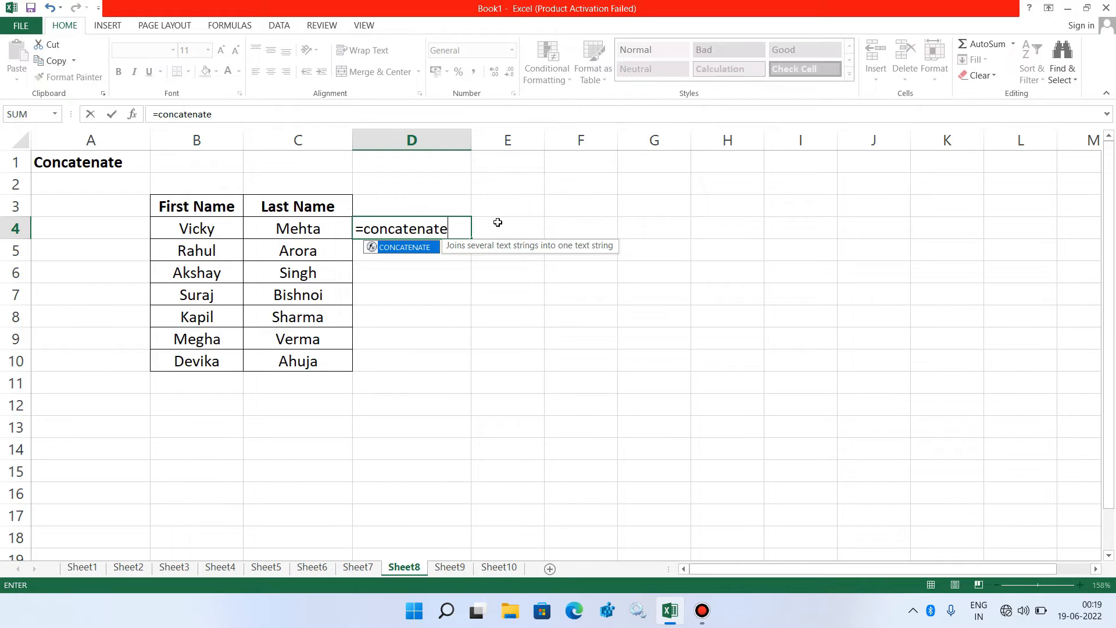
{"action": "type", "text": "("}
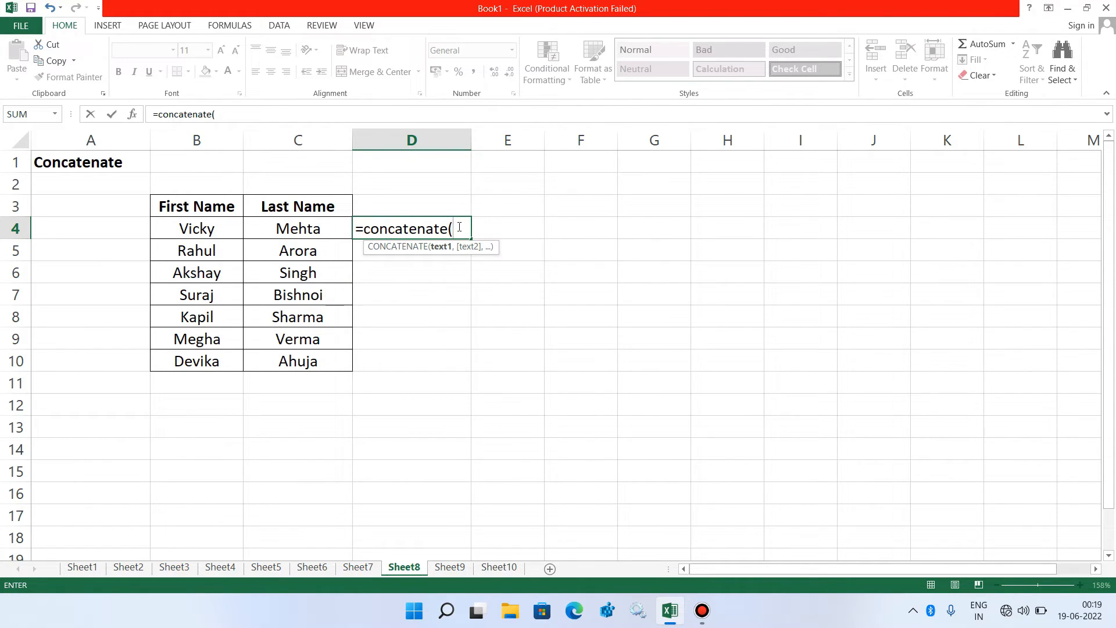
{"action": "left_click", "coordinate": [230, 228]}
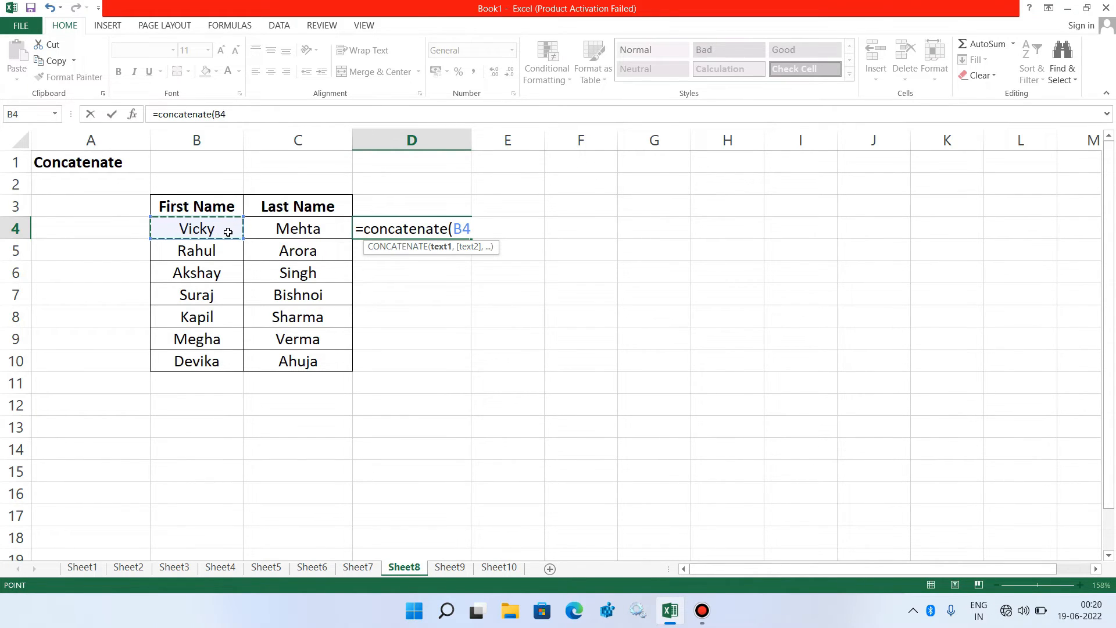
{"action": "type", "text": ","}
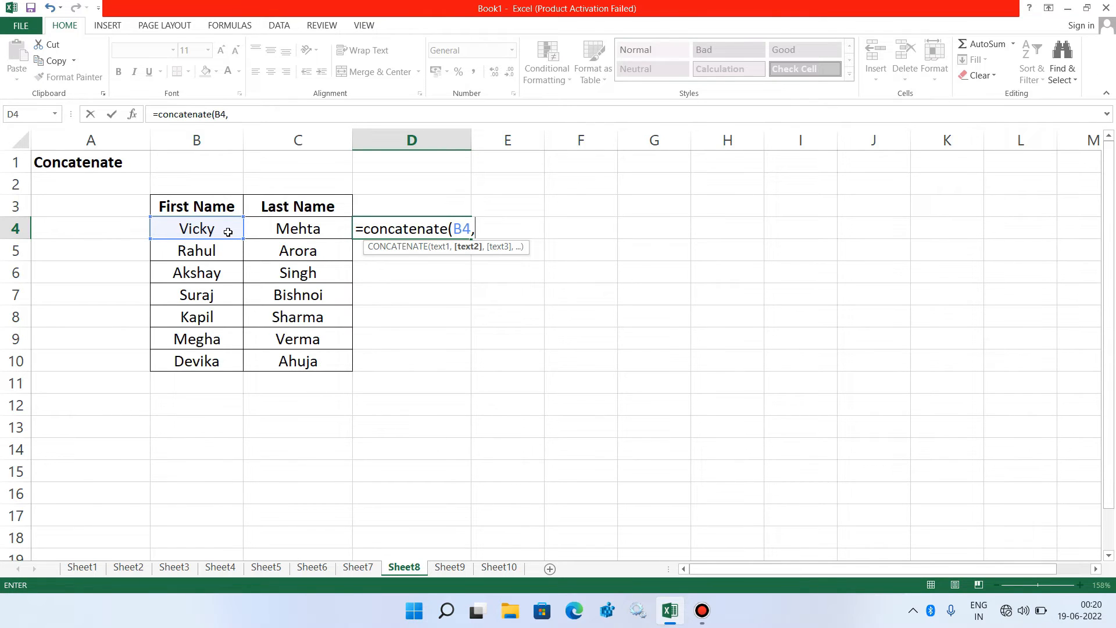
{"action": "left_click", "coordinate": [275, 232]}
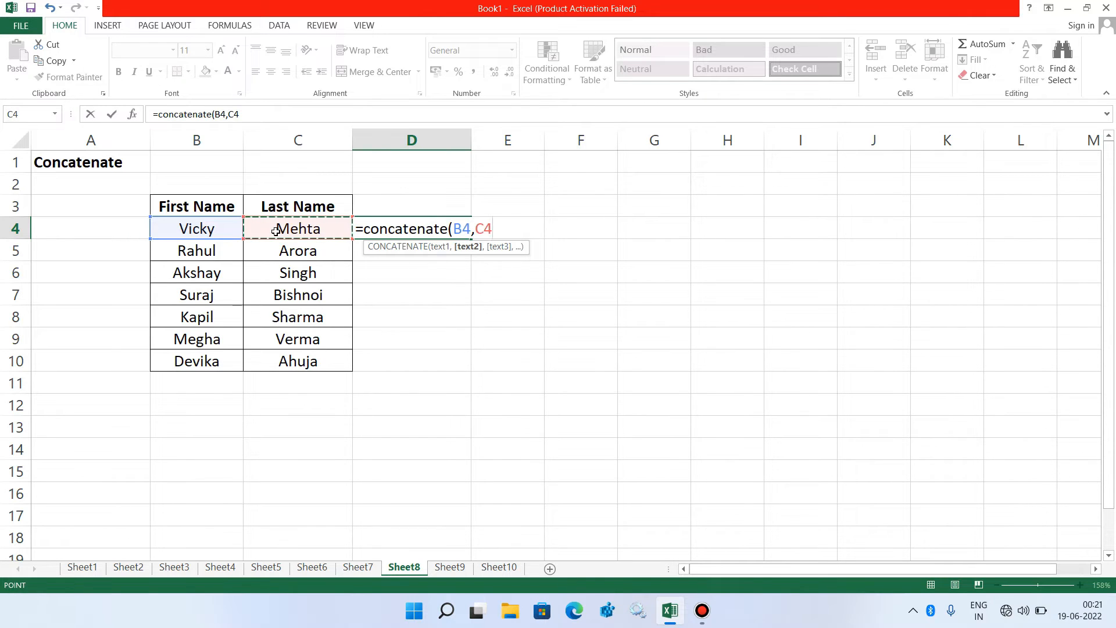
{"action": "type", "text": ")"}
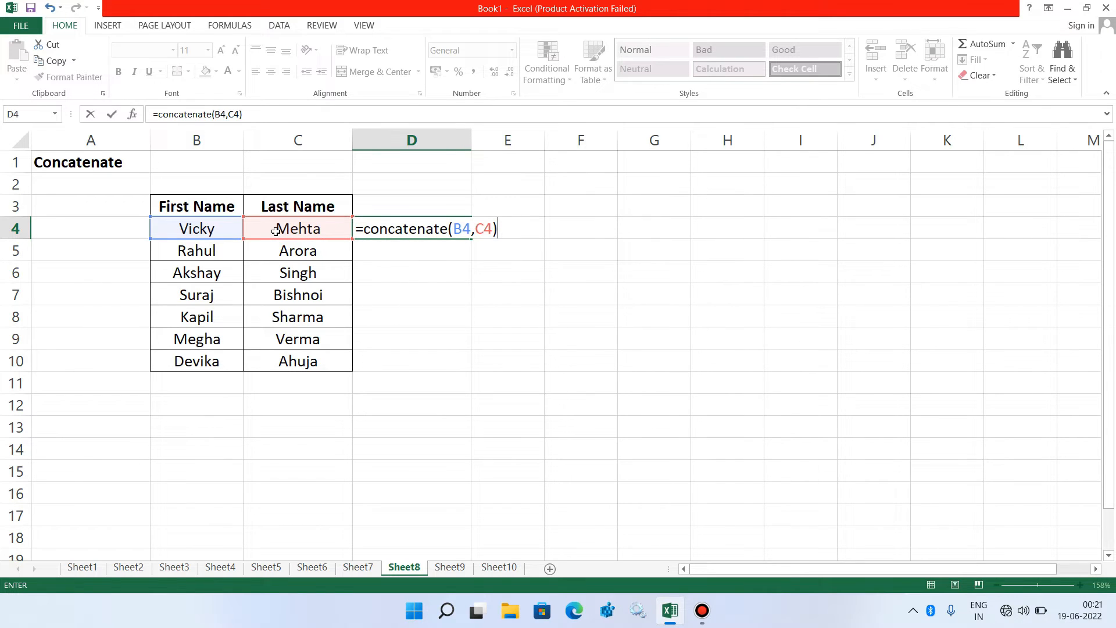
{"action": "key", "text": "Return"}
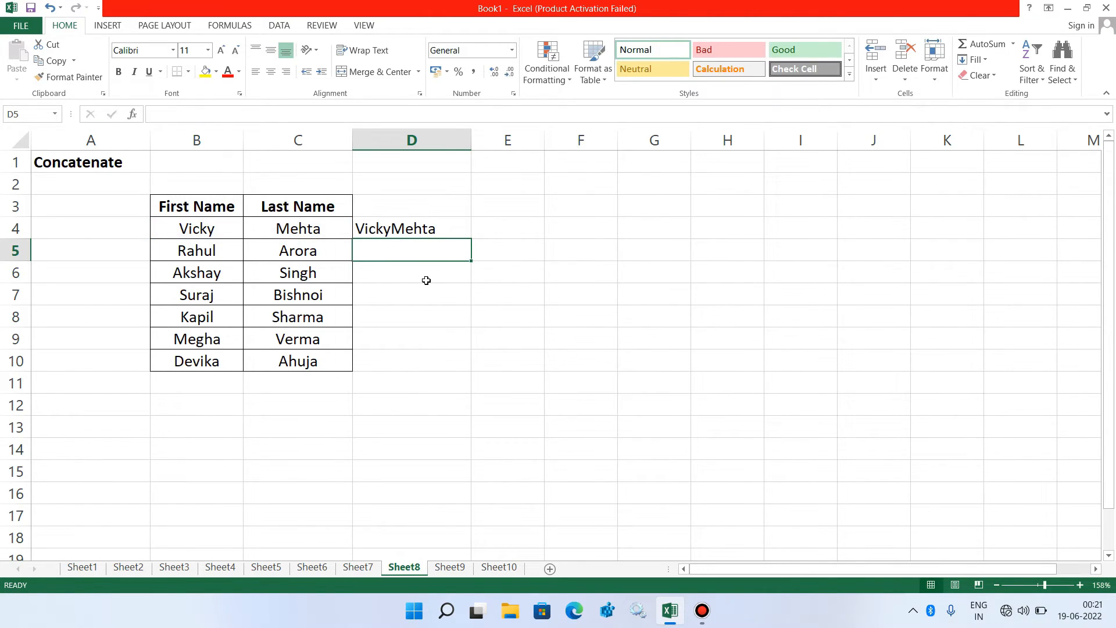
Fill the CONCATENATE formula from D4 down through D10 for the remaining names.
{"action": "left_click", "coordinate": [418, 233]}
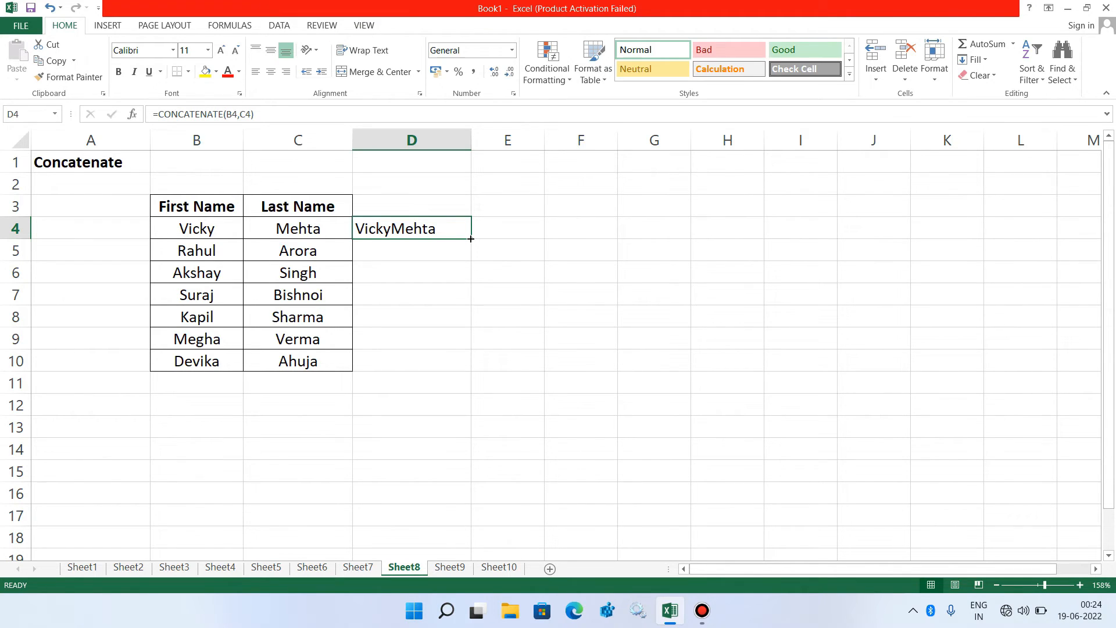
{"action": "left_click_drag", "start_coordinate": [471, 238], "coordinate": [470, 366]}
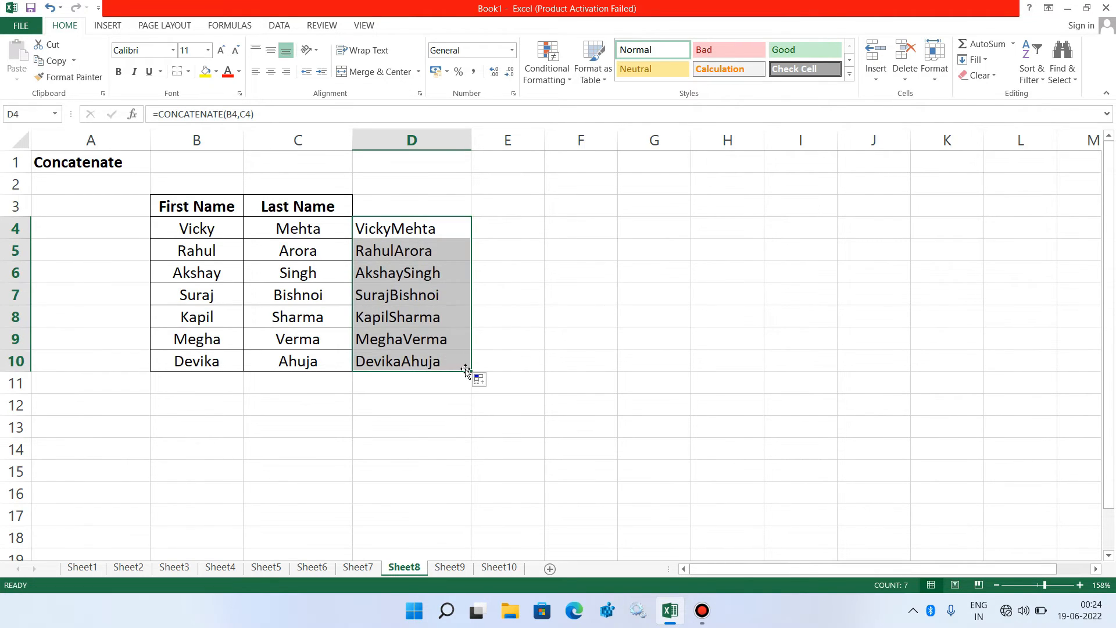
{"action": "left_click", "coordinate": [426, 404]}
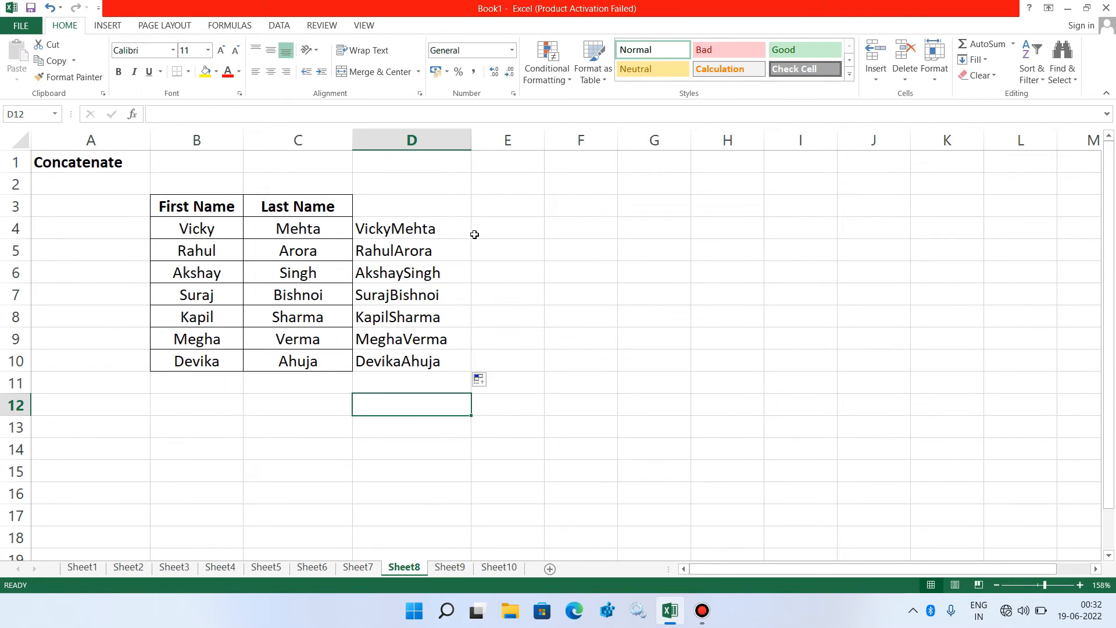
Enter the formula =CONCATENATE(B4," ",C4) in cell E4 to join the names with a space between them.
{"action": "left_click", "coordinate": [496, 230]}
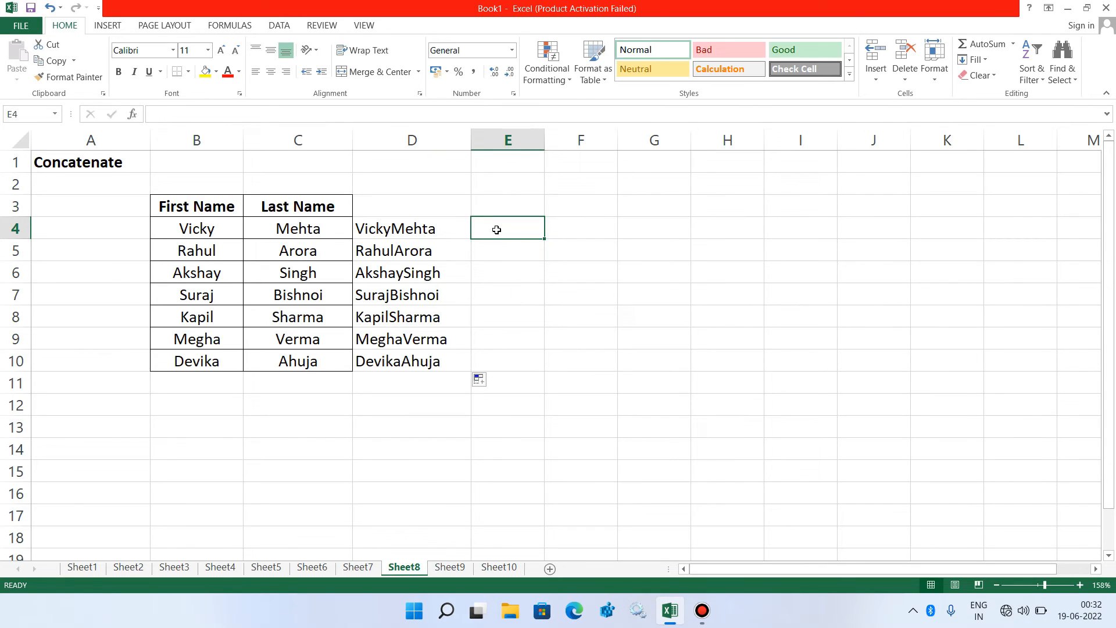
{"action": "type", "text": "="}
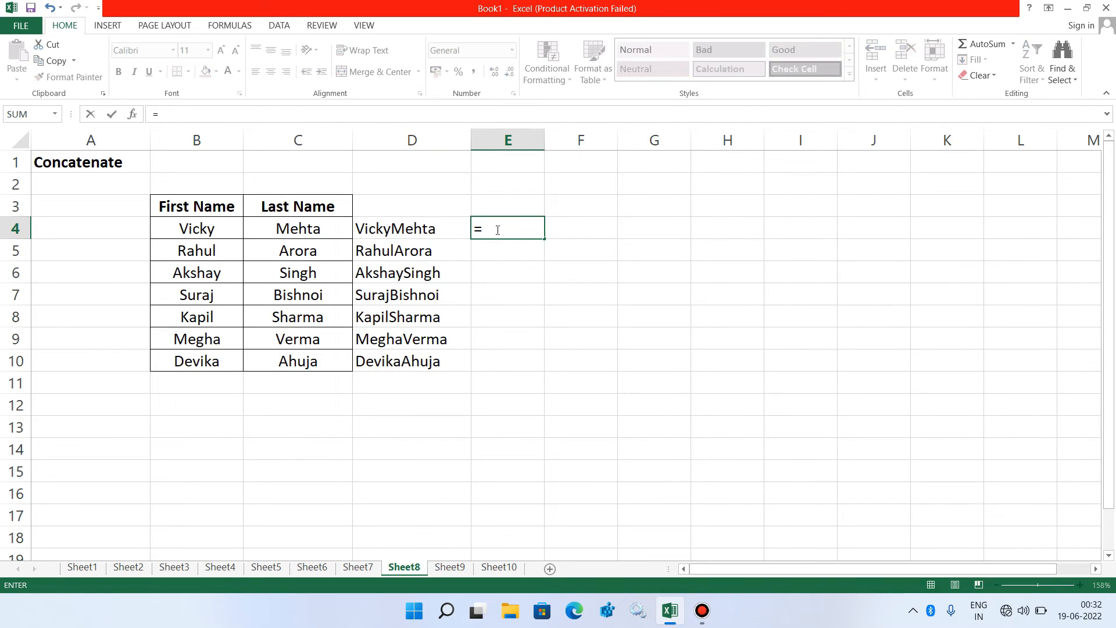
{"action": "type", "text": "co"}
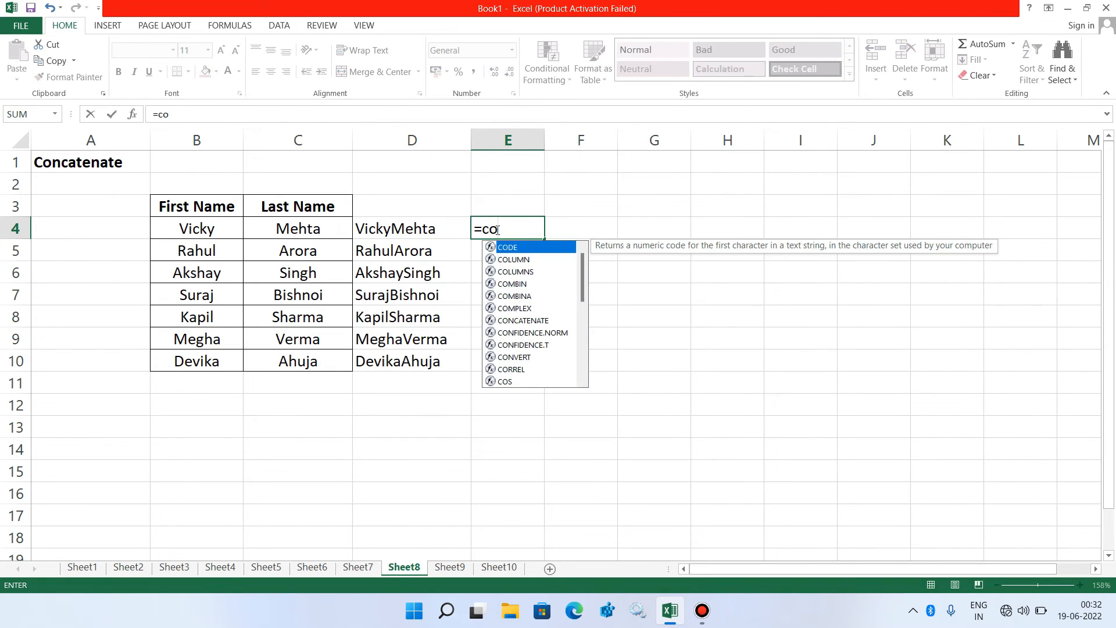
{"action": "type", "text": "nca"}
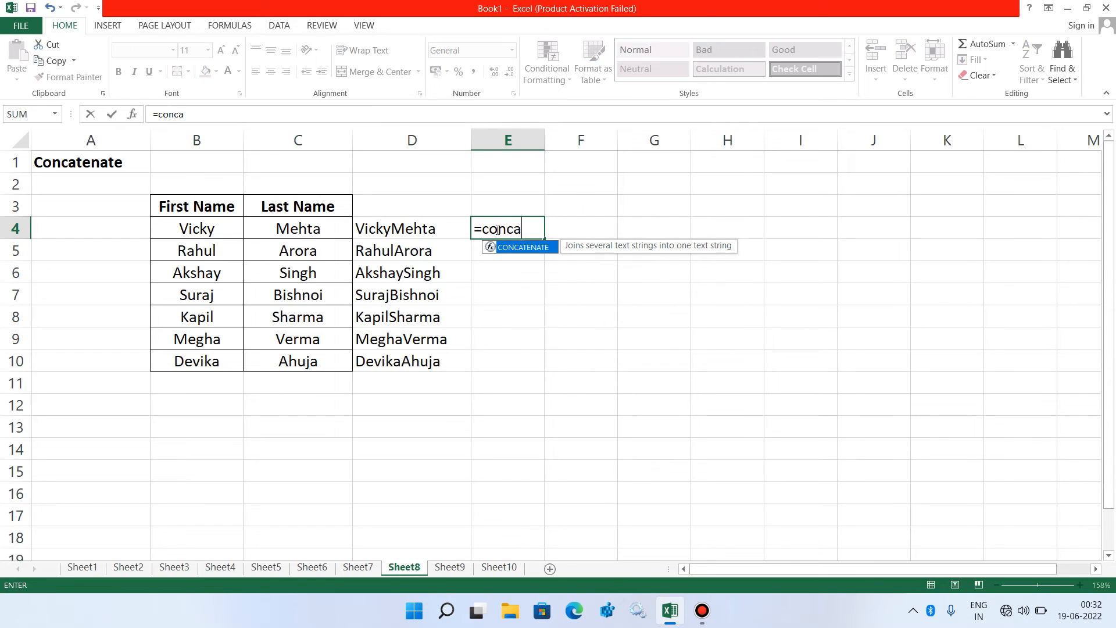
{"action": "type", "text": "tenate("}
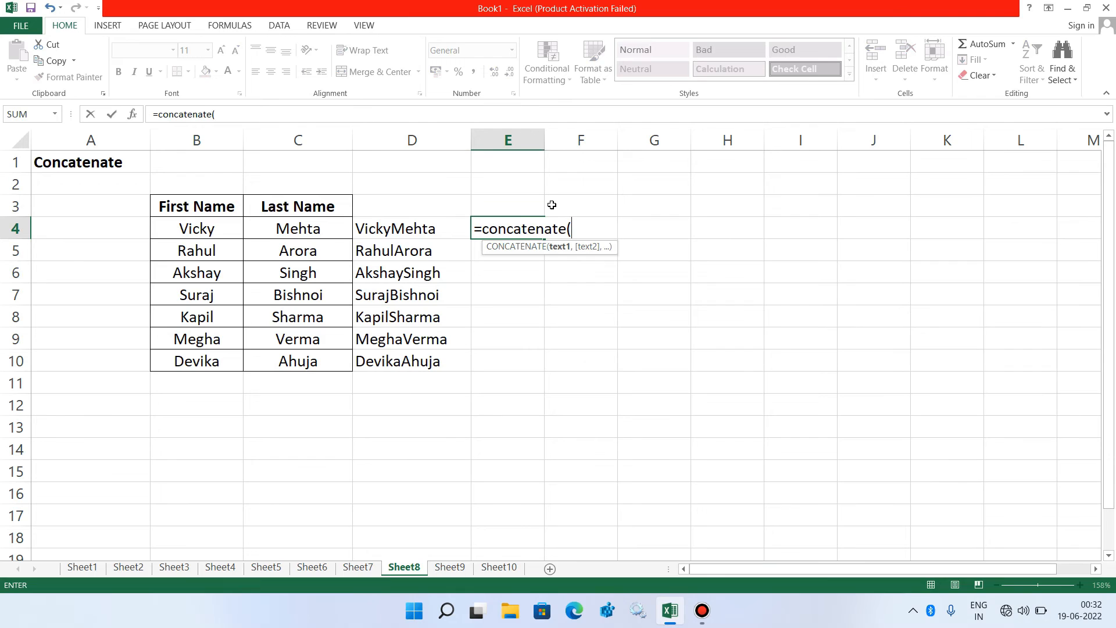
{"action": "left_click", "coordinate": [215, 230]}
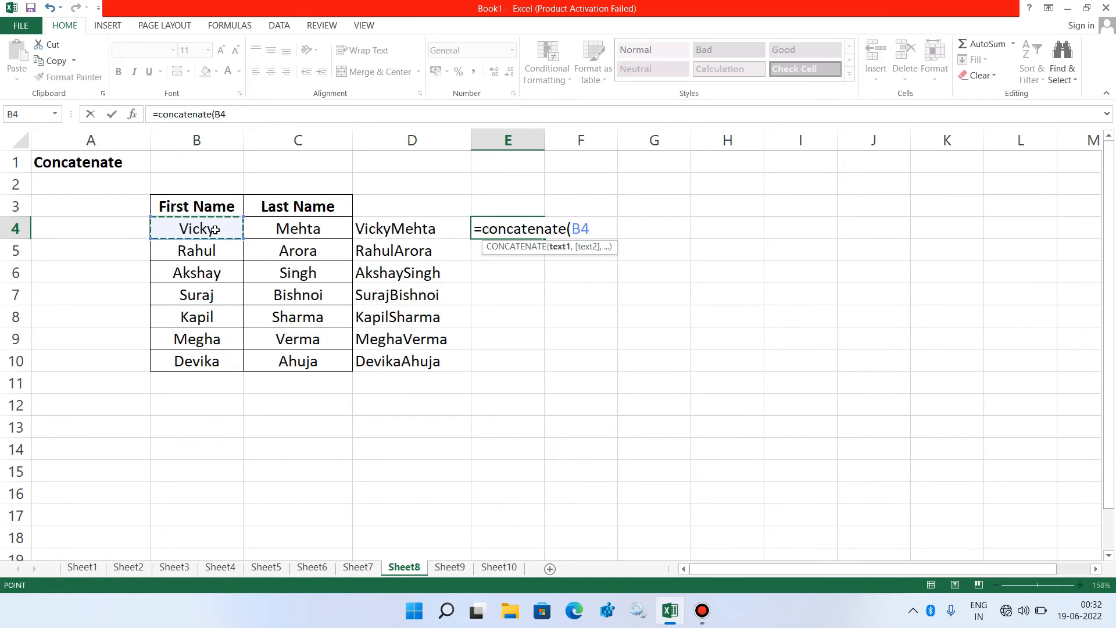
{"action": "type", "text": ","}
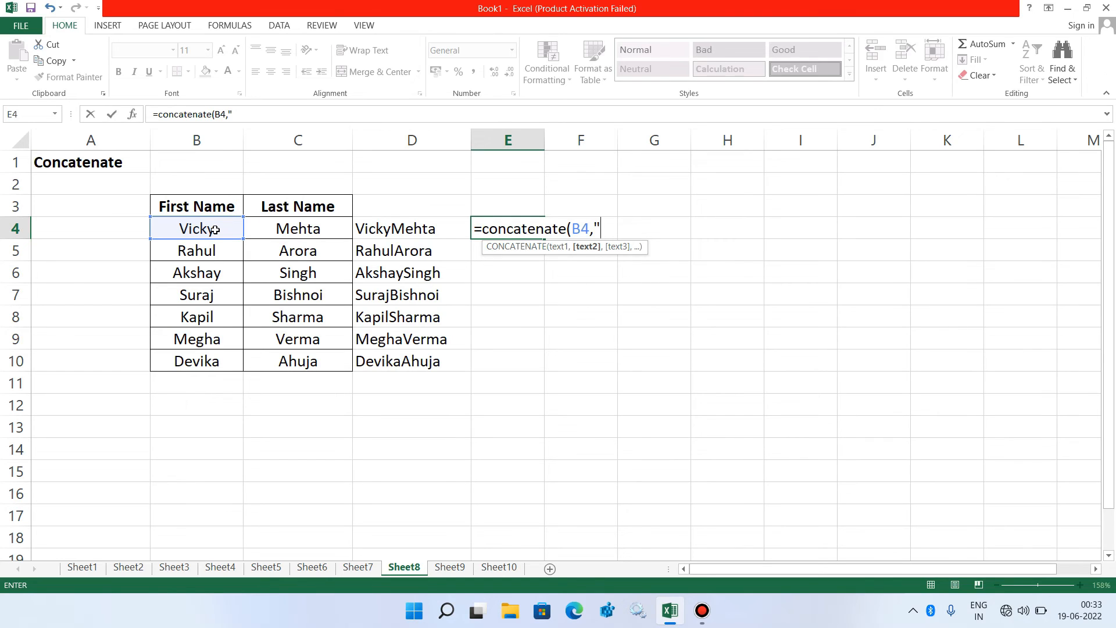
{"action": "type", "text": "\" \","}
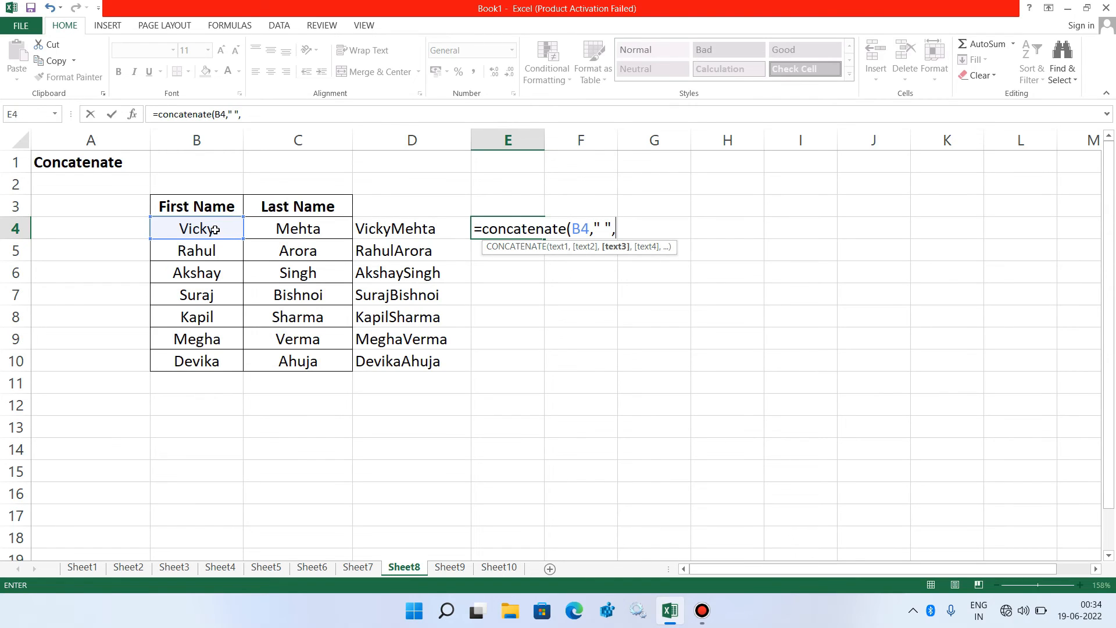
{"action": "left_click", "coordinate": [266, 230]}
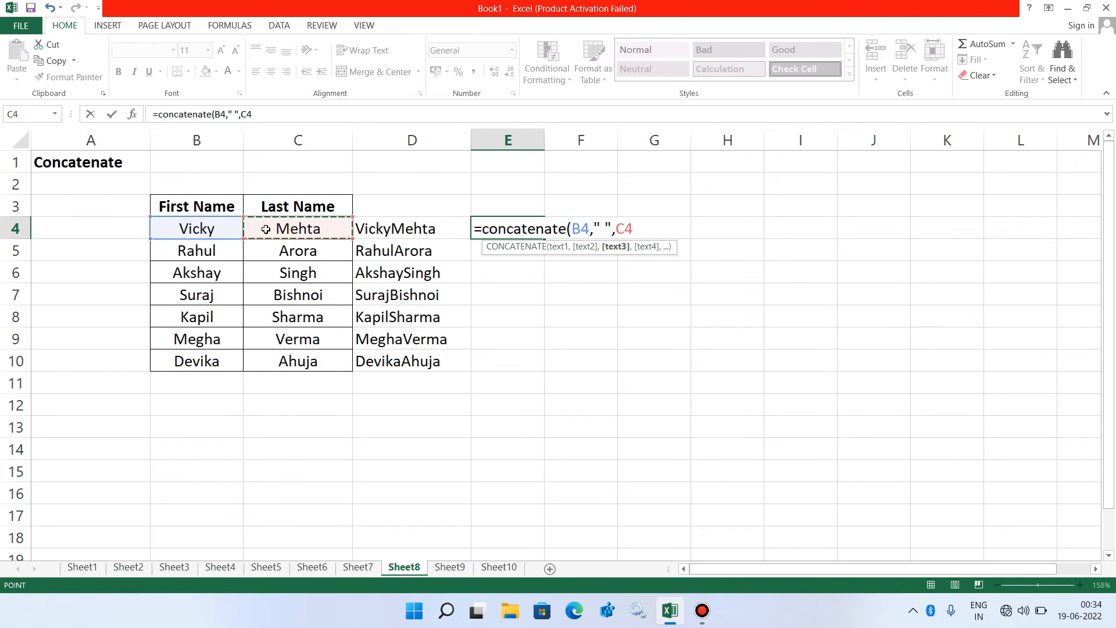
{"action": "type", "text": ")"}
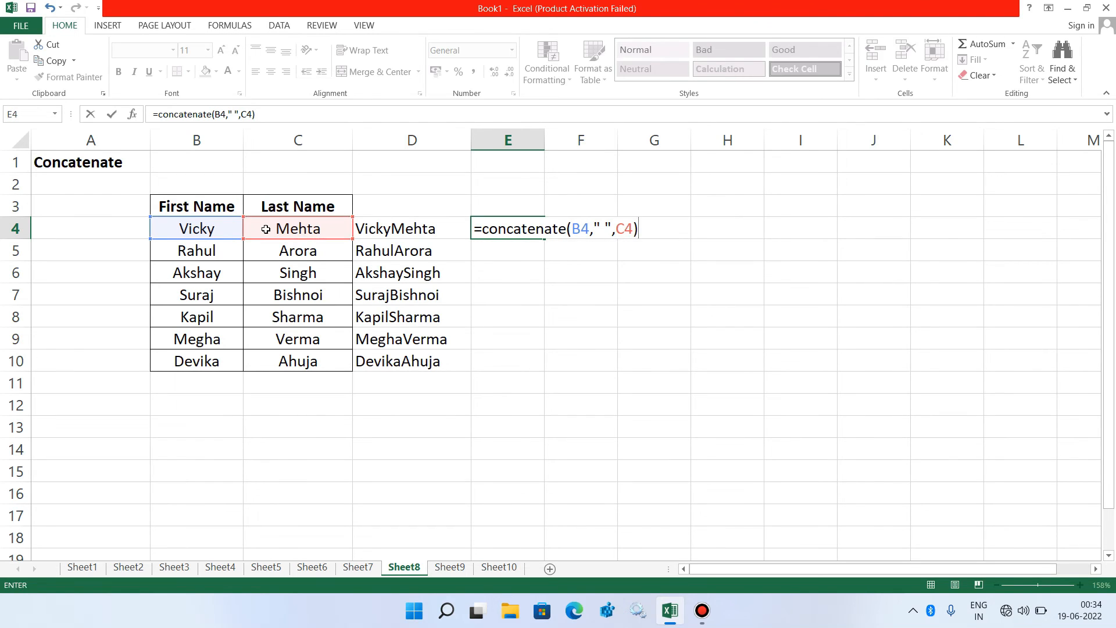
{"action": "key", "text": "Return"}
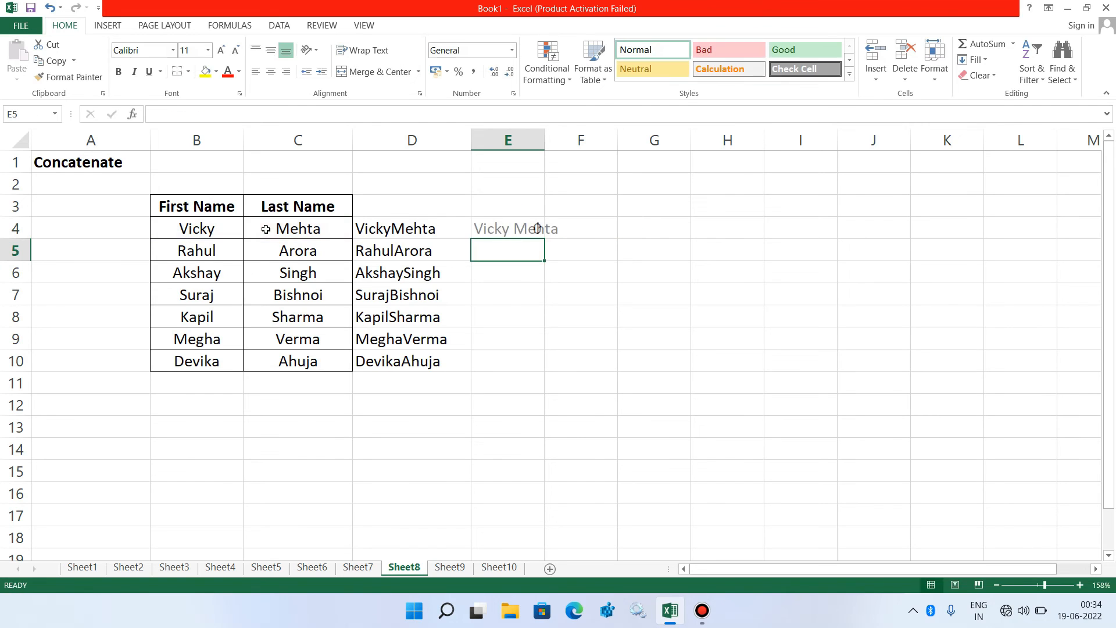
Widen column E to fit the joined names and fill the formula from E4 down through E10.
{"action": "left_click_drag", "start_coordinate": [544, 144], "coordinate": [574, 143]}
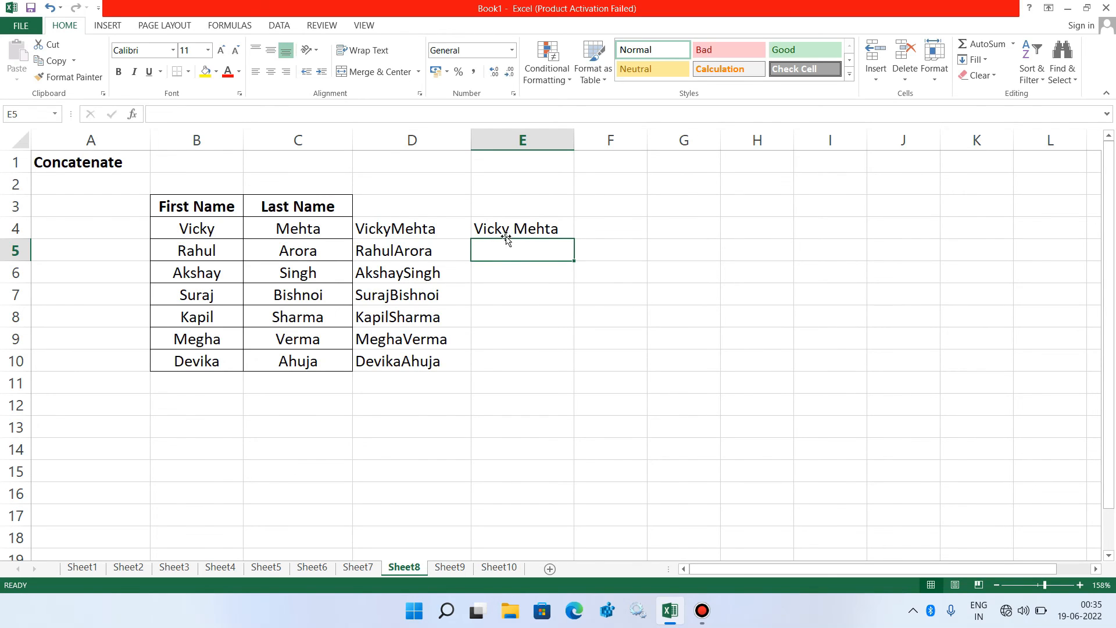
{"action": "left_click", "coordinate": [561, 232]}
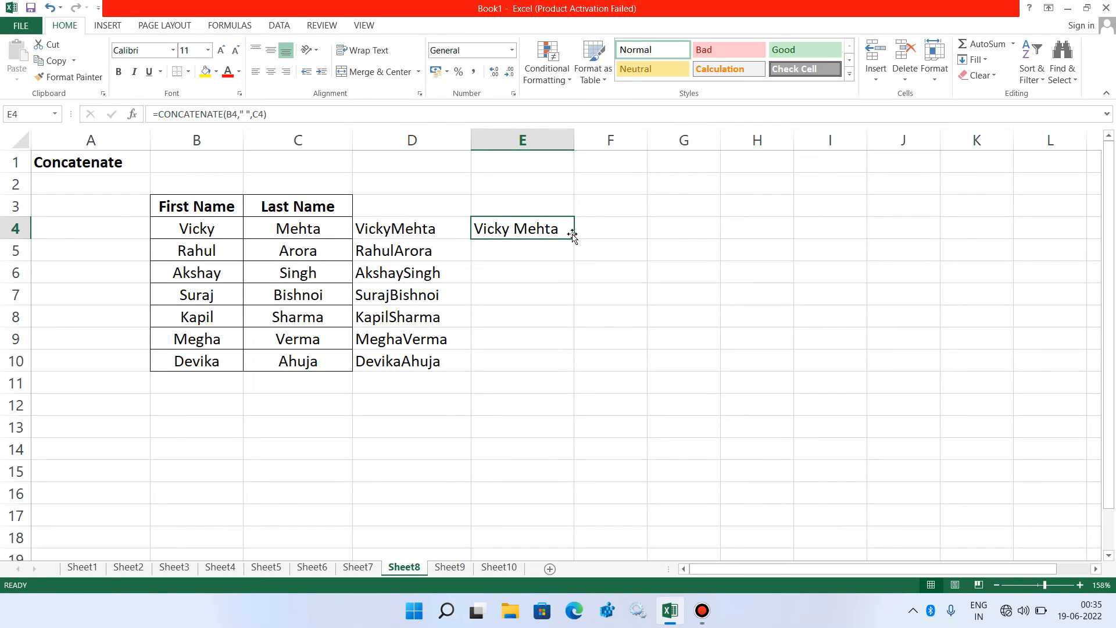
{"action": "left_click_drag", "start_coordinate": [573, 238], "coordinate": [577, 372]}
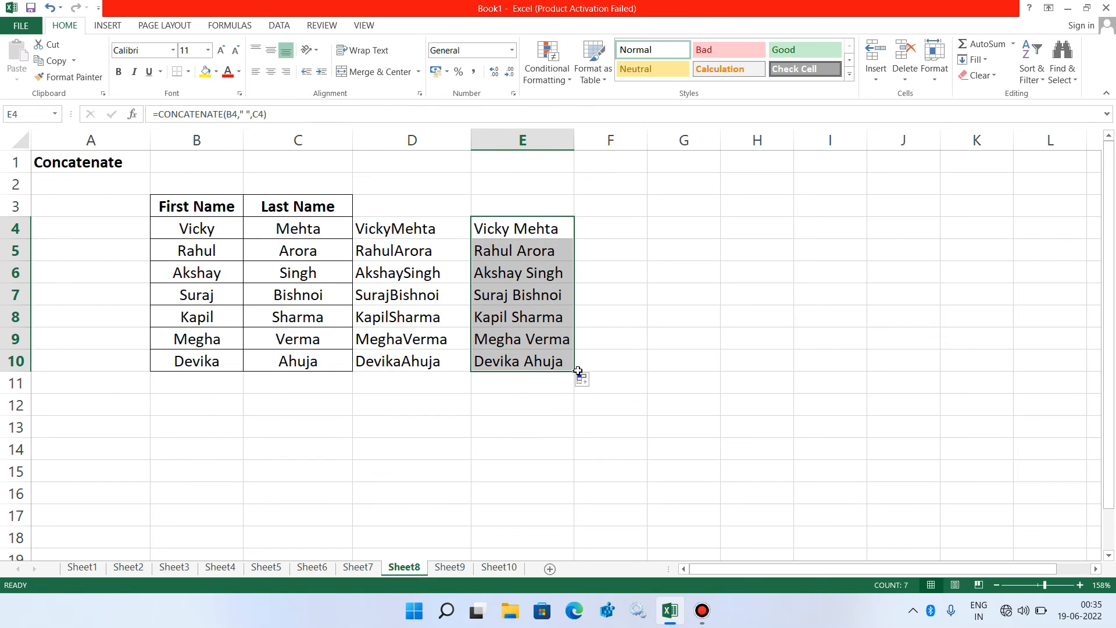
{"action": "left_click", "coordinate": [534, 427]}
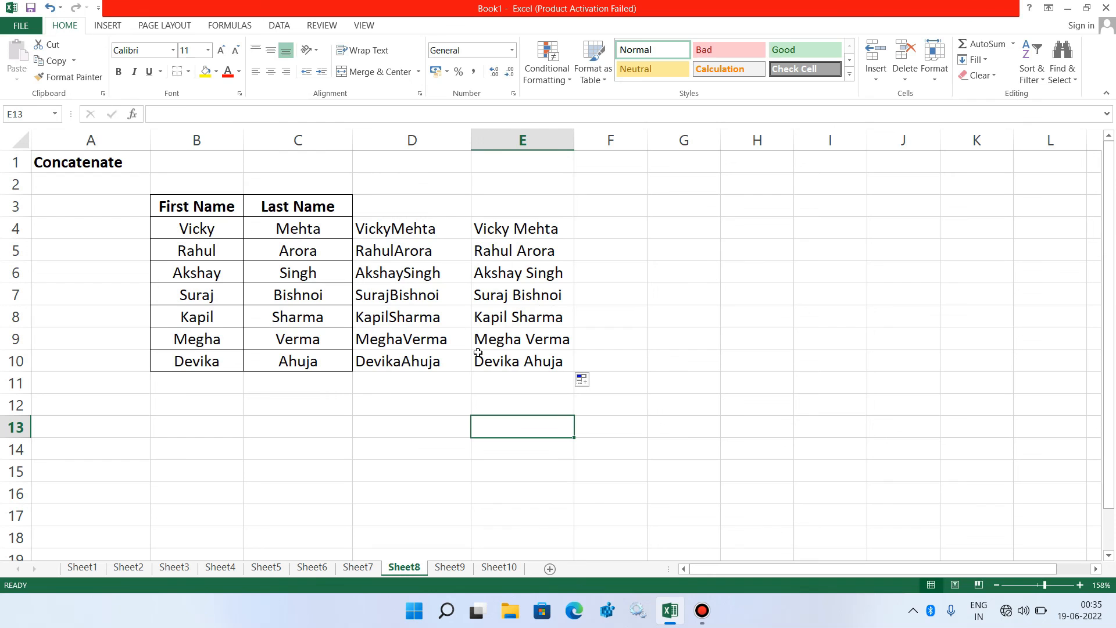
Apply all borders to the range D3:E10 and center its contents horizontally.
{"action": "left_click_drag", "start_coordinate": [393, 200], "coordinate": [514, 362]}
{"action": "left_click", "coordinate": [188, 72]}
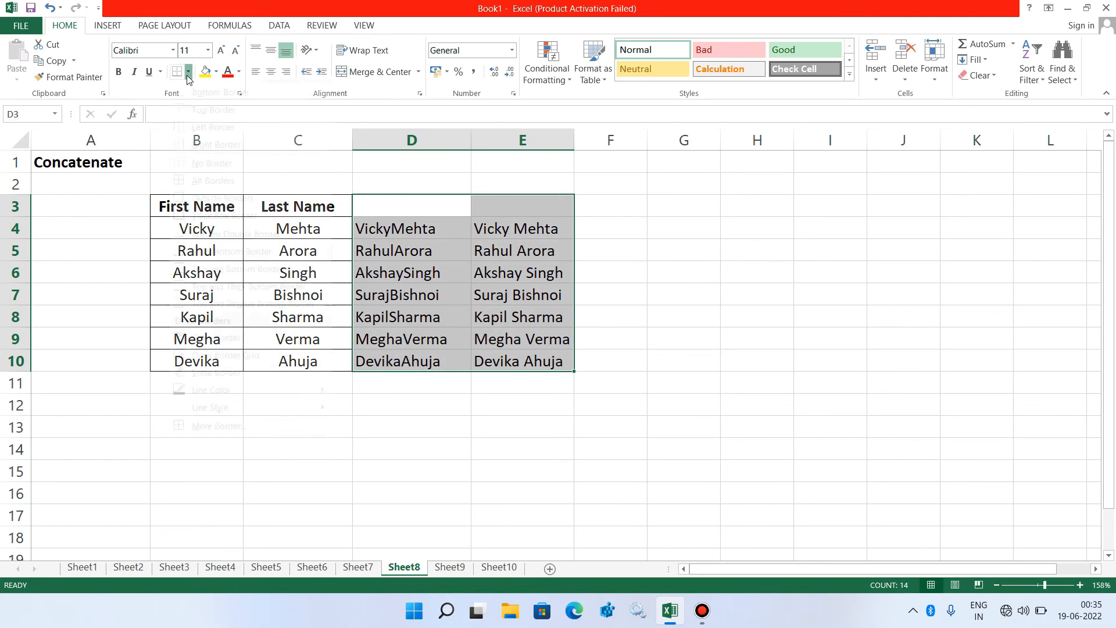
{"action": "left_click", "coordinate": [214, 194]}
{"action": "left_click", "coordinate": [413, 441]}
{"action": "left_click_drag", "start_coordinate": [407, 205], "coordinate": [523, 361]}
{"action": "left_click", "coordinate": [270, 71]}
{"action": "left_click", "coordinate": [451, 451]}
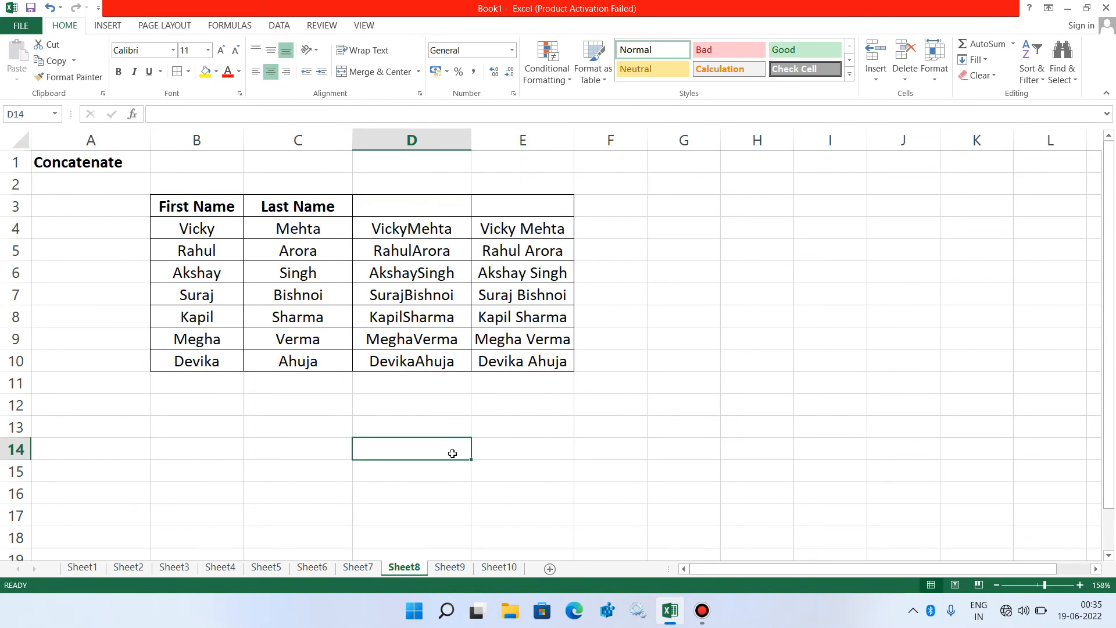
Enter the header "Full Name" in cell D3 and copy it to cell E3.
{"action": "left_click", "coordinate": [411, 202]}
{"action": "type", "text": "Full Name"}
{"action": "key", "text": "ctrl+Return"}
{"action": "key", "text": "ctrl+c"}
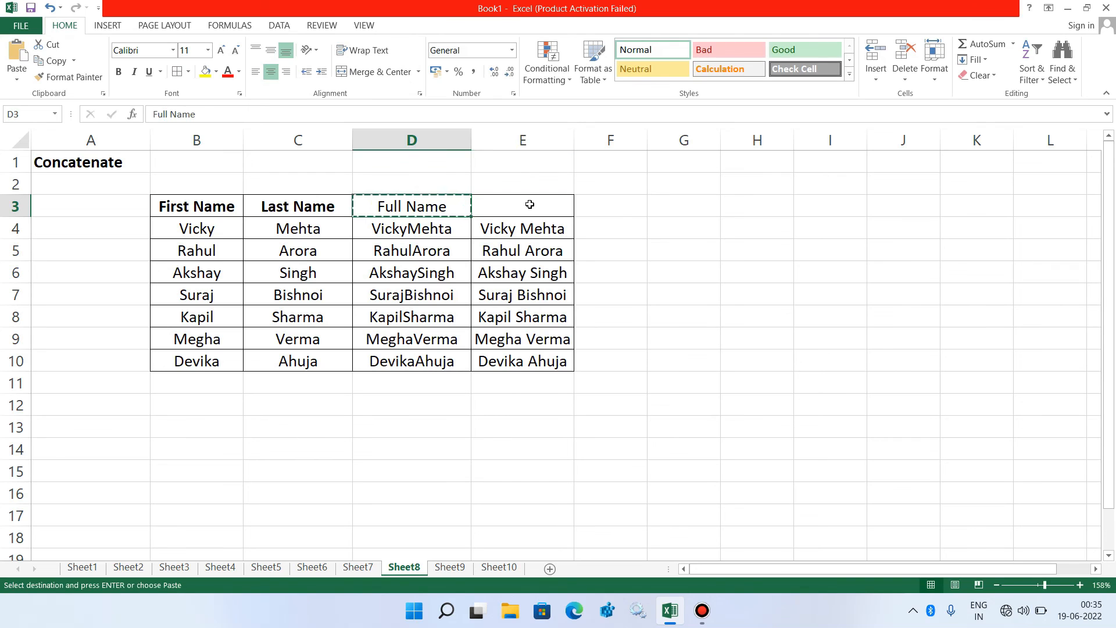
{"action": "left_click", "coordinate": [511, 208]}
{"action": "key", "text": "Return"}
Make the two new column headers in D3:E3 bold.
{"action": "left_click_drag", "start_coordinate": [464, 206], "coordinate": [501, 205]}
{"action": "key", "text": "ctrl+b"}
{"action": "left_click", "coordinate": [517, 407]}
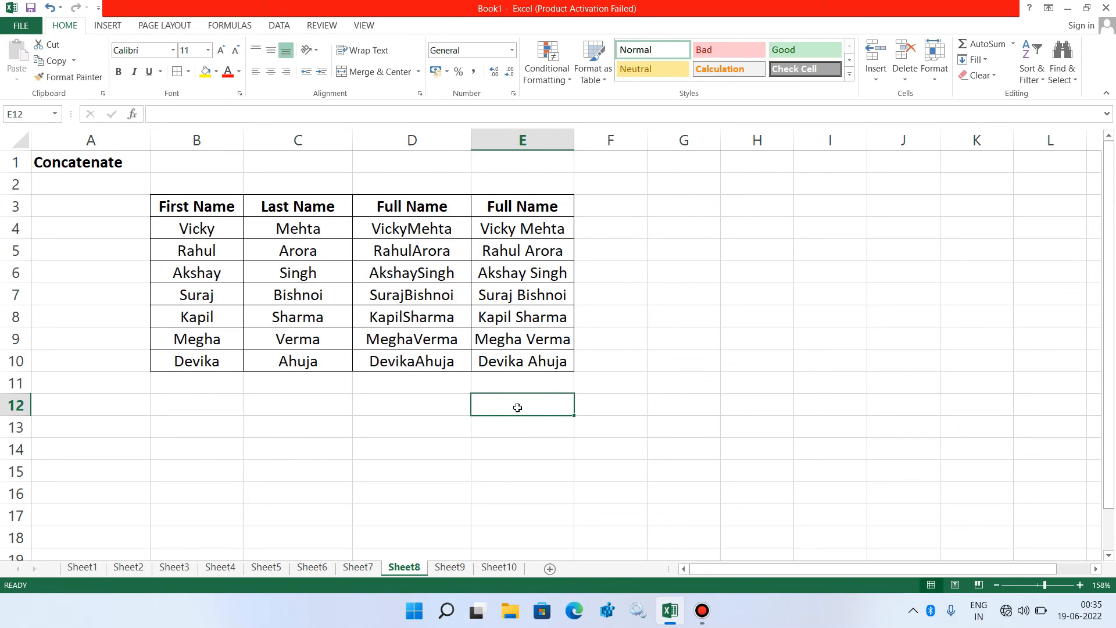